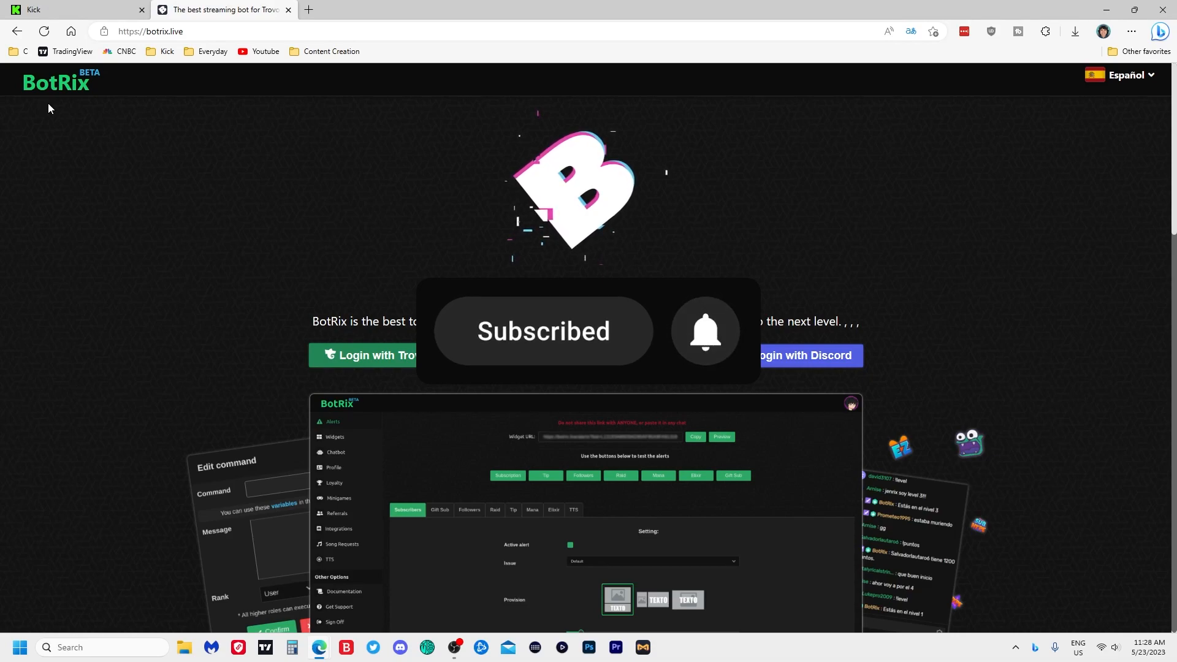
- Dismiss the BotRix Premium offer to reveal the profile's Platforms list
scroll(933, 251, down, 10)
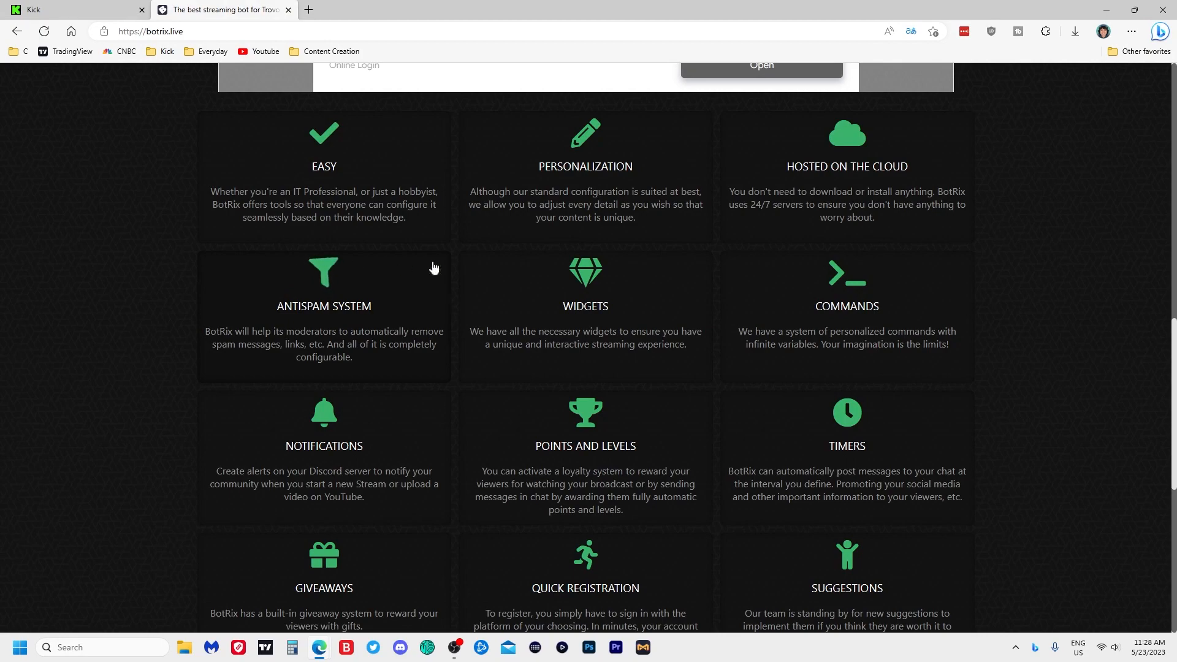
scroll(37, 526, up, 10)
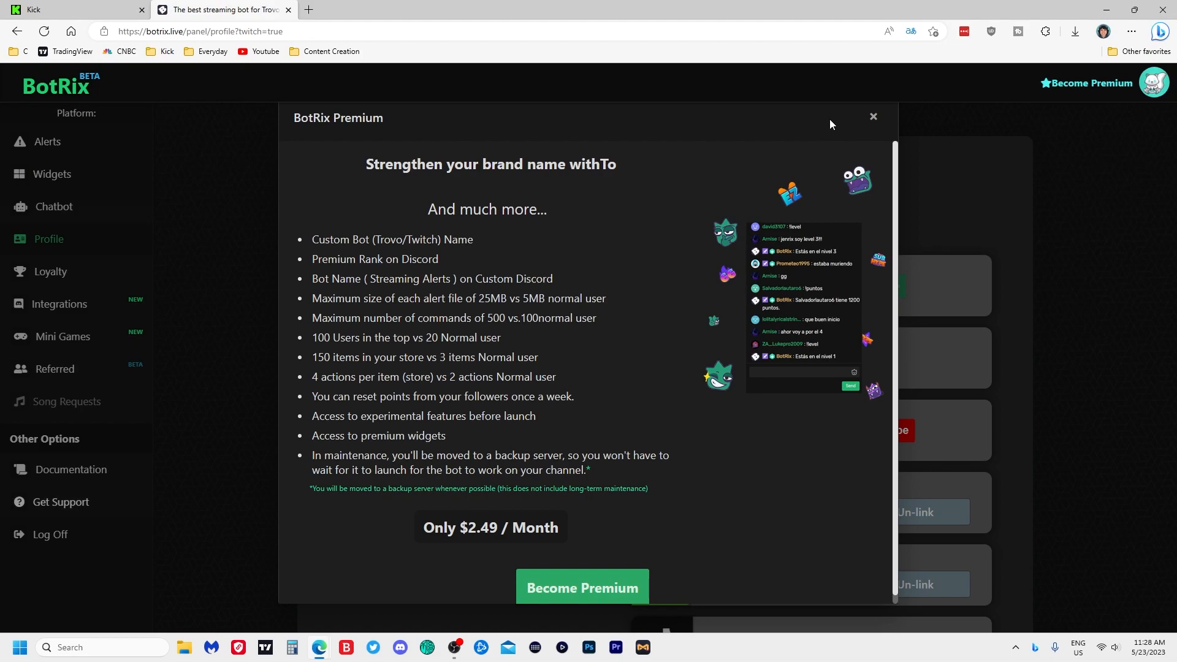
click(873, 118)
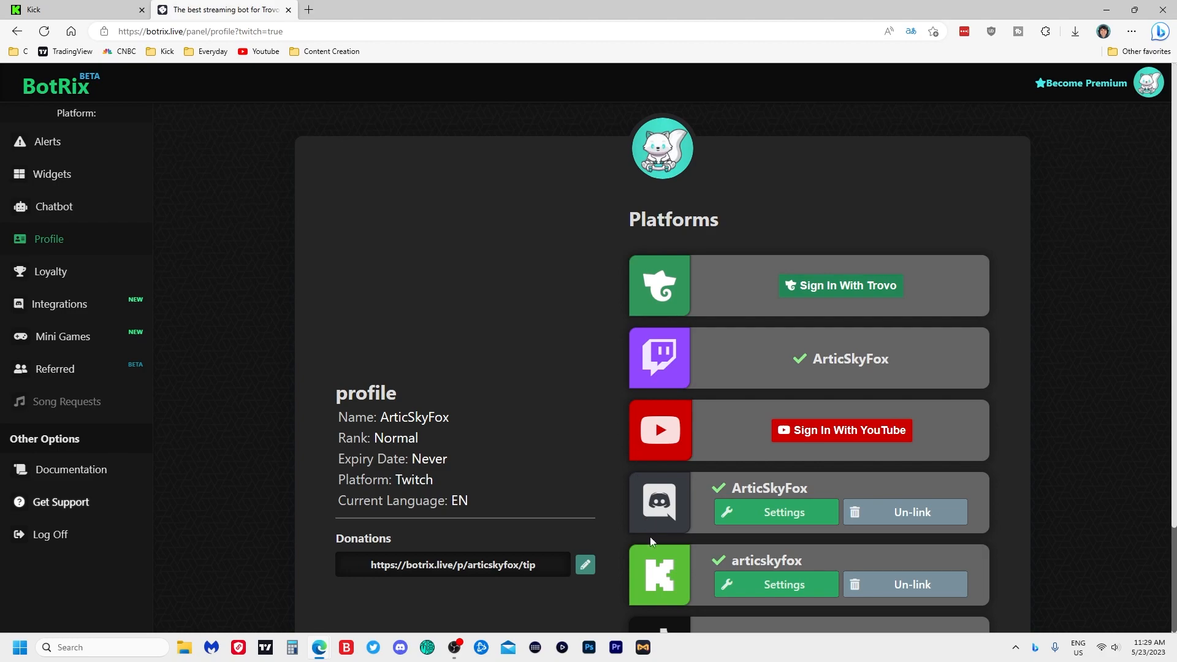
- Switch the profile to the linked Kick account and bring up the Alerts page
click(792, 591)
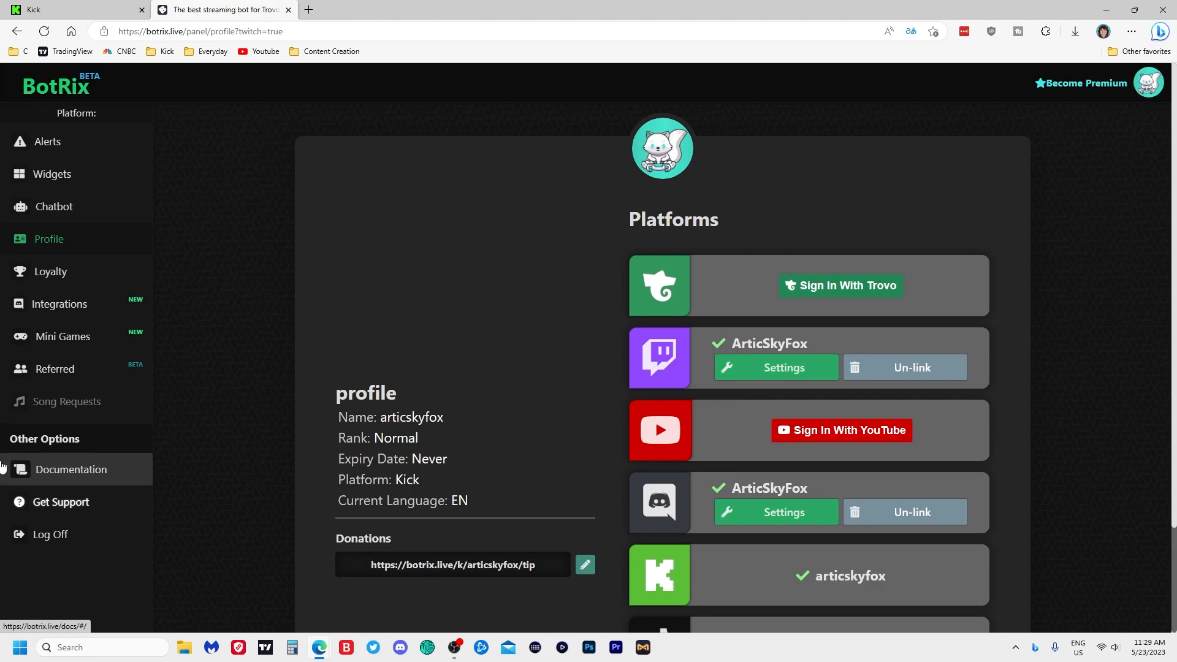
click(58, 160)
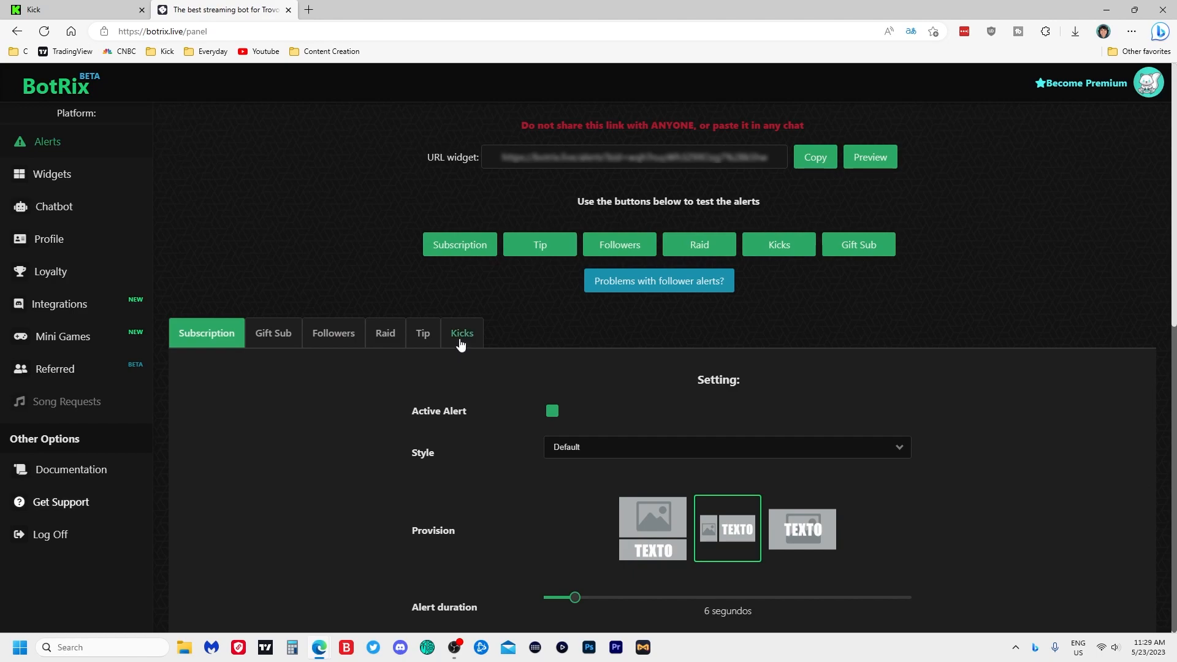
scroll(383, 359, down, 3)
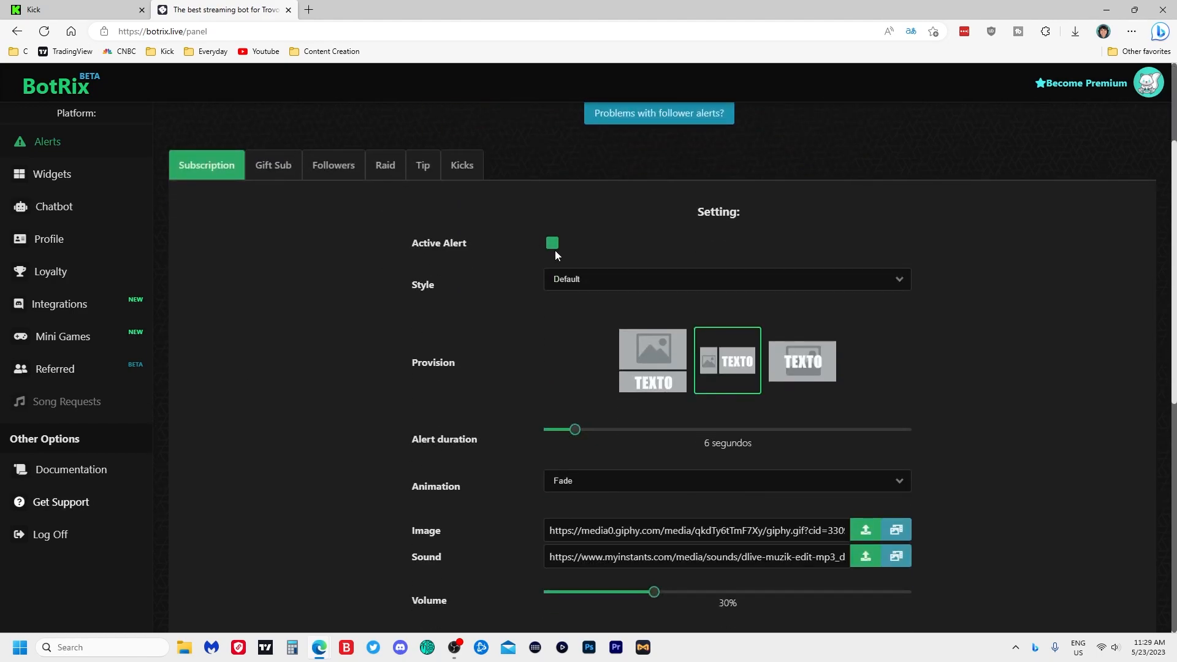
click(575, 284)
click(462, 281)
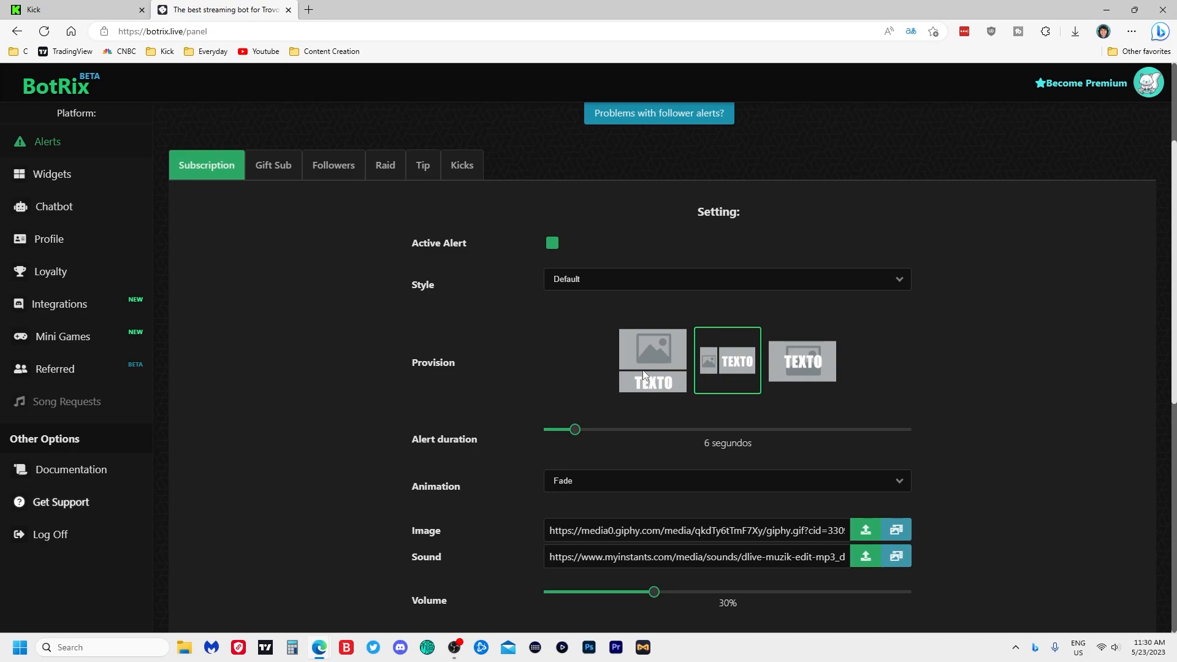
scroll(358, 408, down, 3)
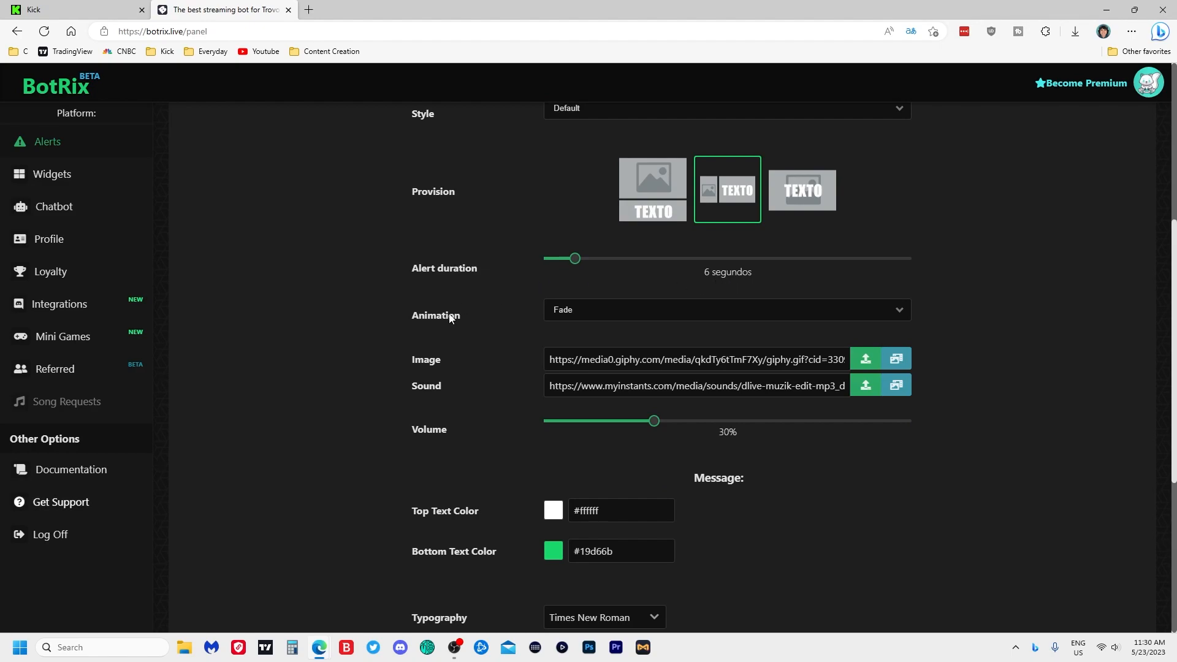
click(586, 313)
scroll(656, 411, down, 3)
scroll(678, 436, up, 3)
click(247, 381)
scroll(654, 440, down, 3)
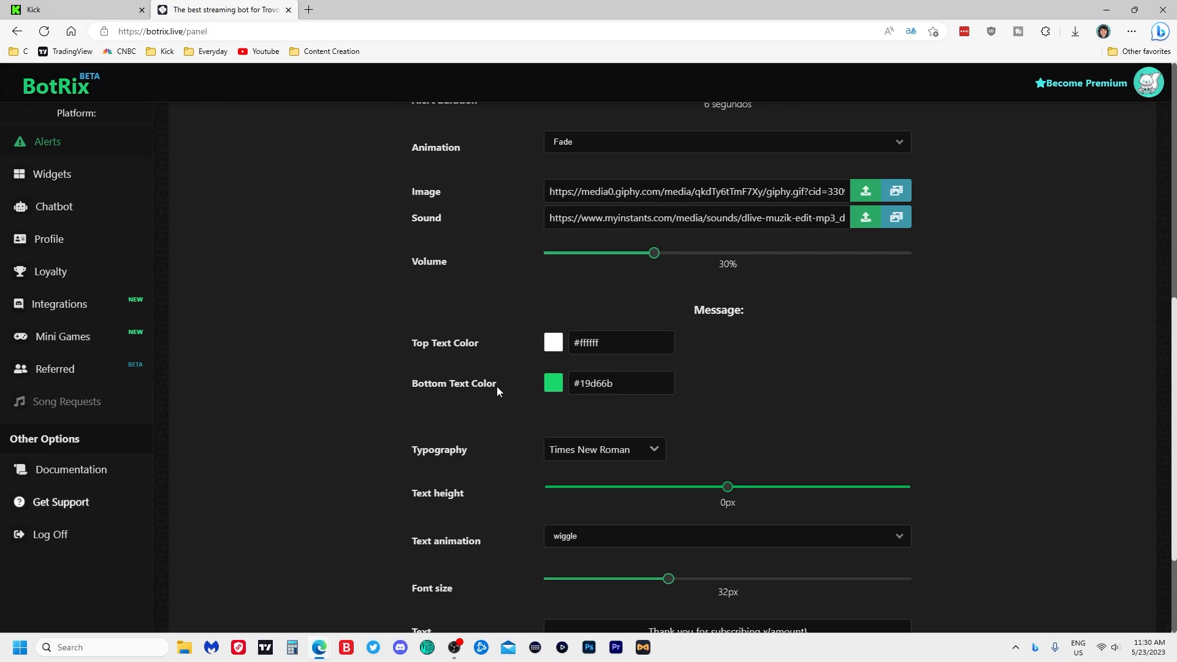
scroll(496, 386, down, 3)
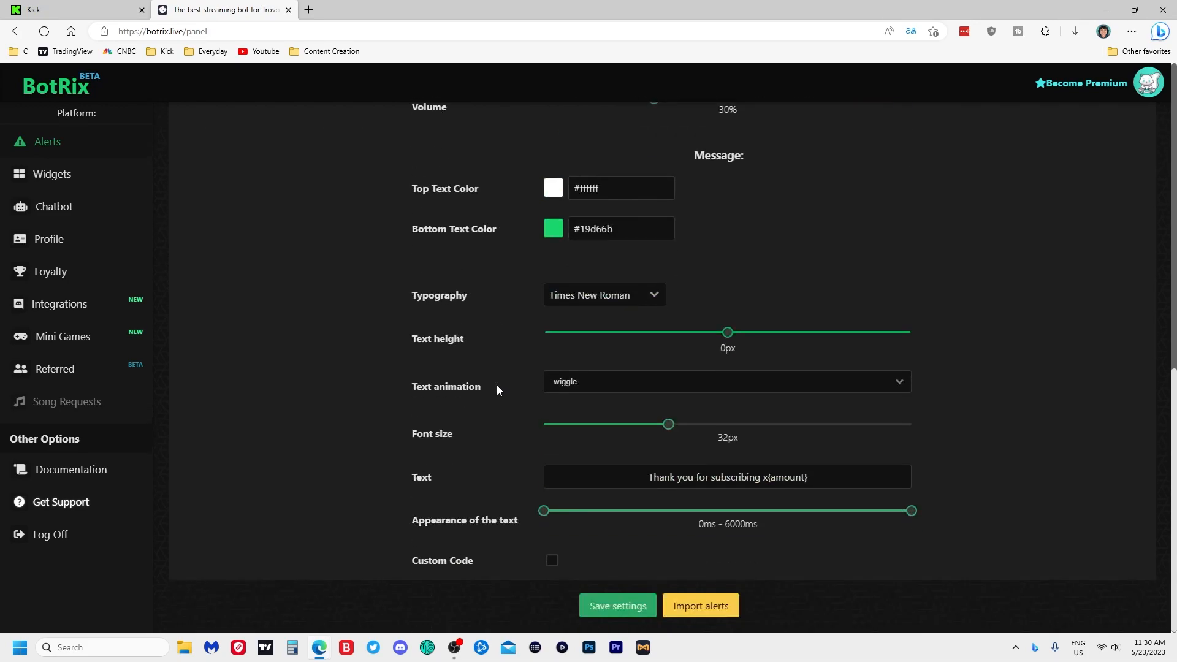
click(662, 298)
scroll(626, 373, down, 2)
scroll(628, 375, up, 2)
click(308, 339)
click(557, 559)
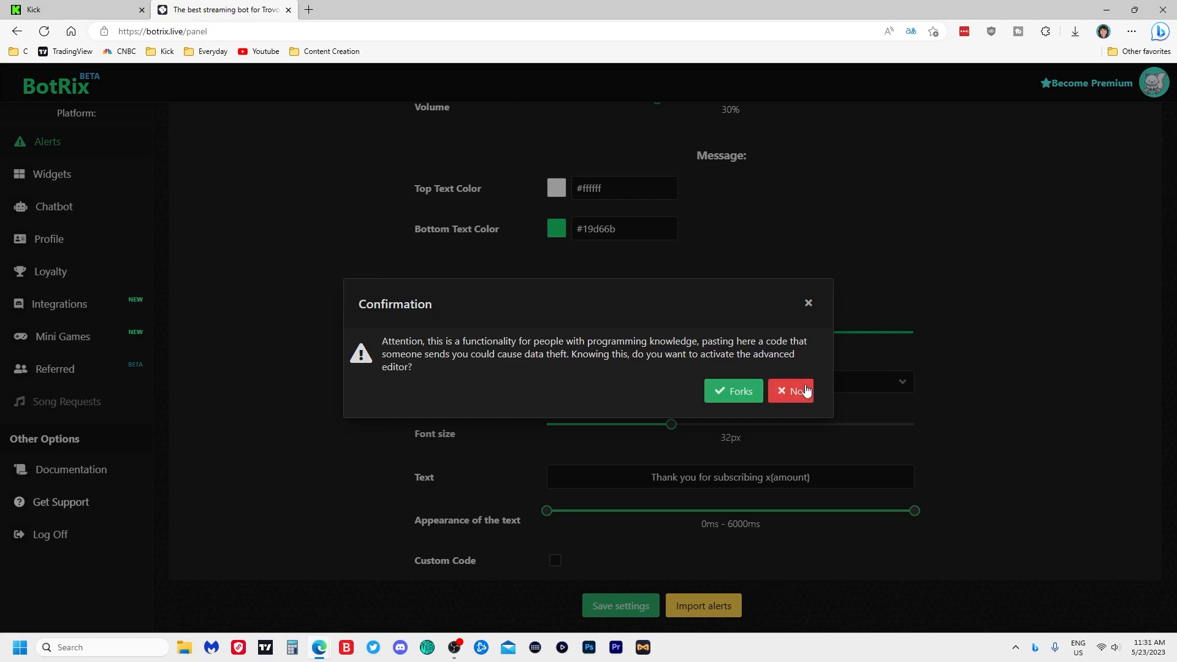
click(809, 306)
- Review the Gift Sub, Followers, Raid, Tip and Kicks alert settings
scroll(480, 448, up, 10)
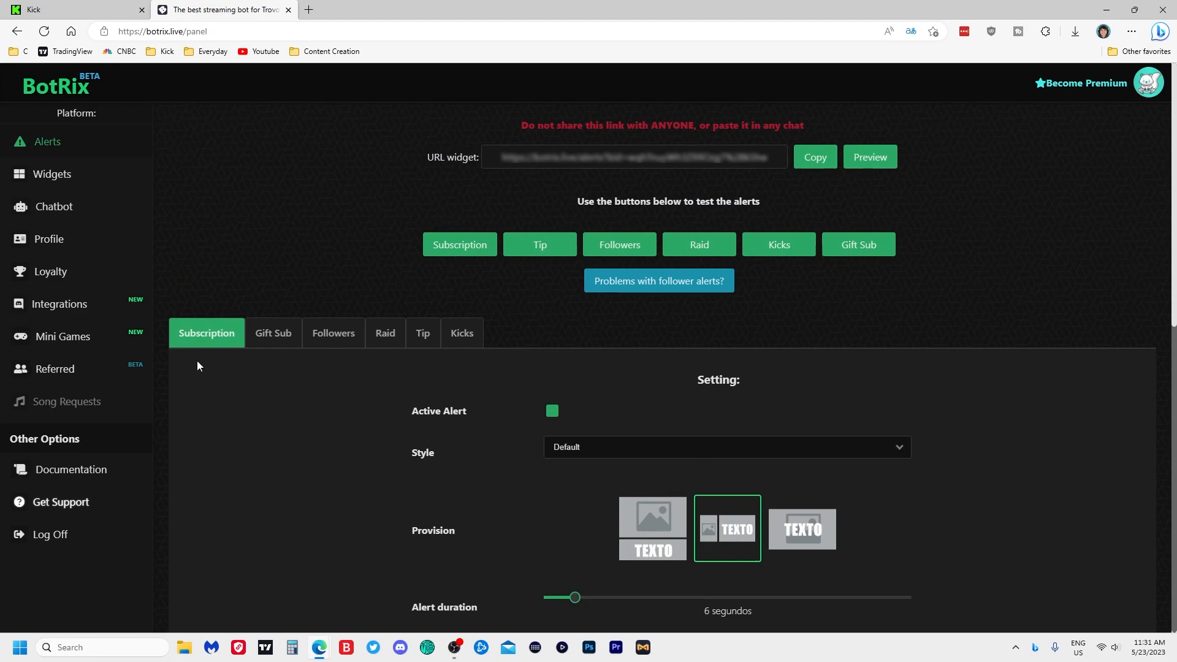
click(273, 334)
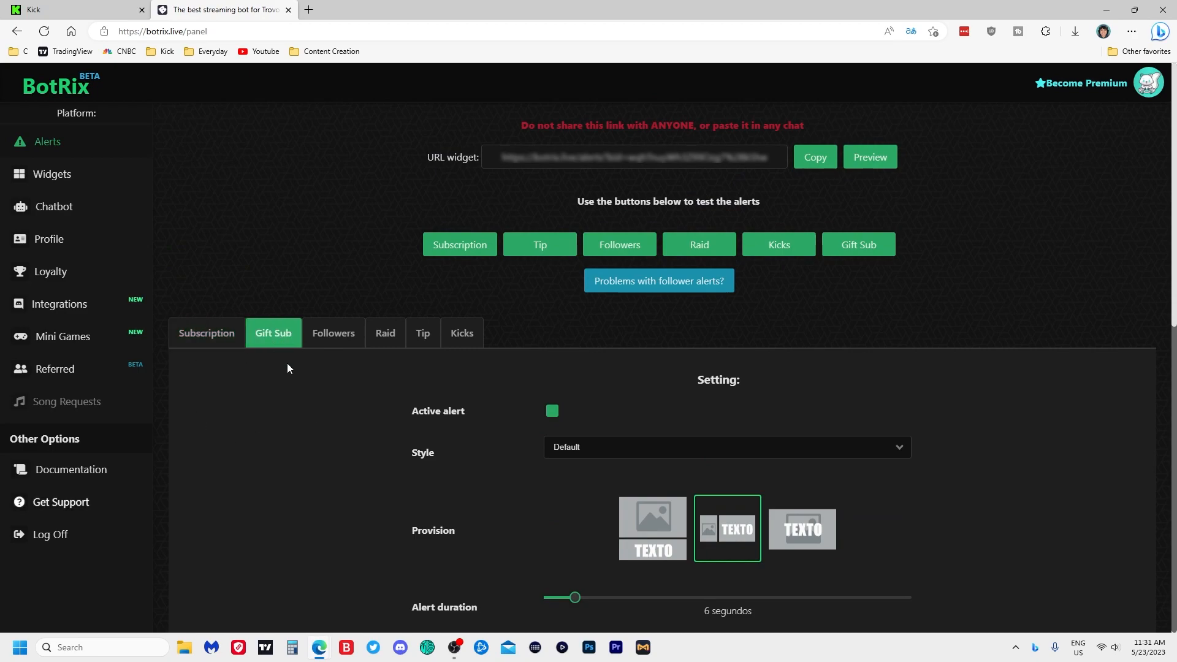
click(347, 341)
click(388, 340)
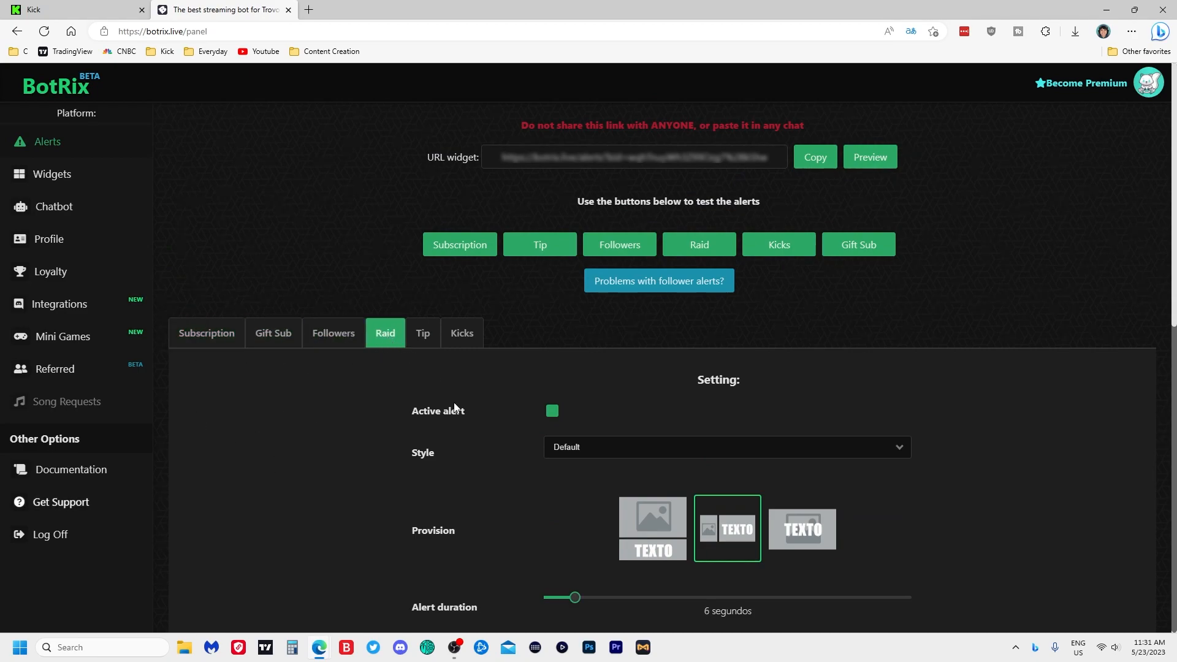
click(423, 336)
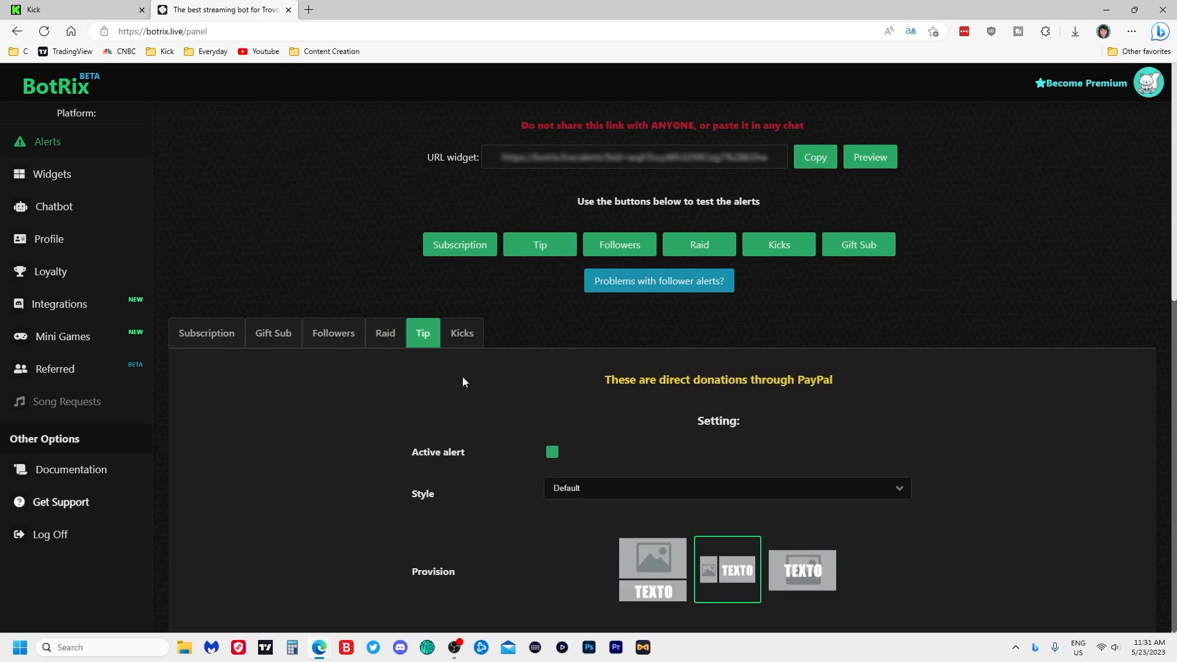
click(473, 341)
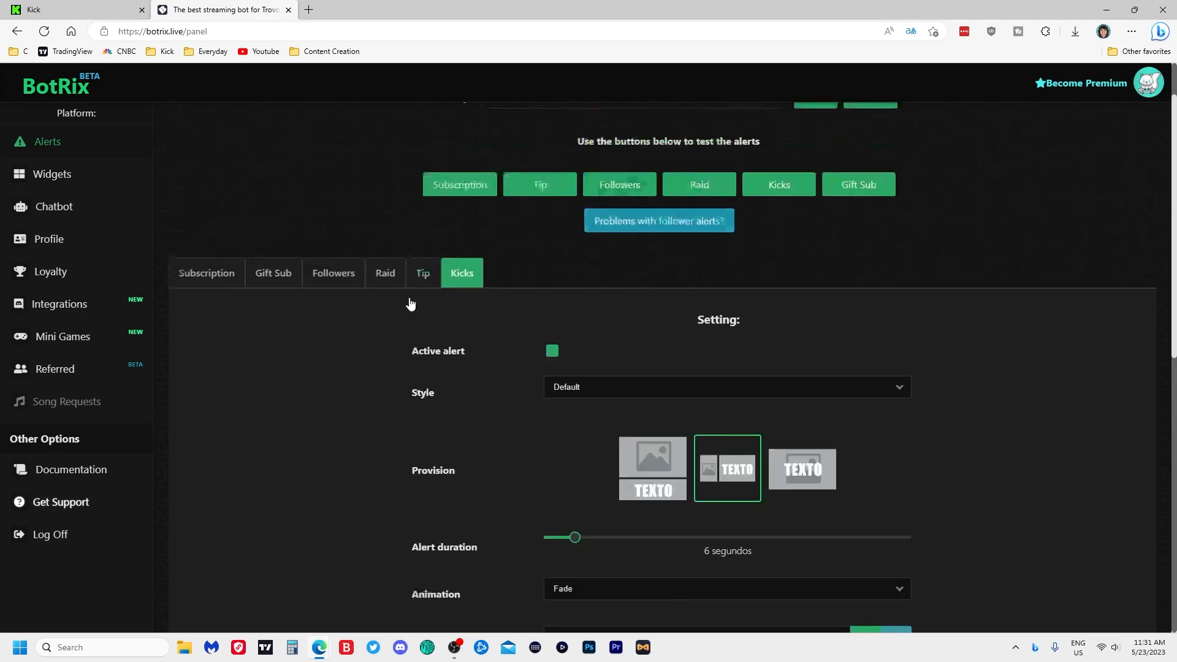
- Return to Subscription settings, copy the alert widget URL, and bring OBS onto the screen
scroll(449, 472, down, 10)
scroll(448, 473, up, 10)
scroll(417, 489, down, 8)
scroll(421, 439, up, 8)
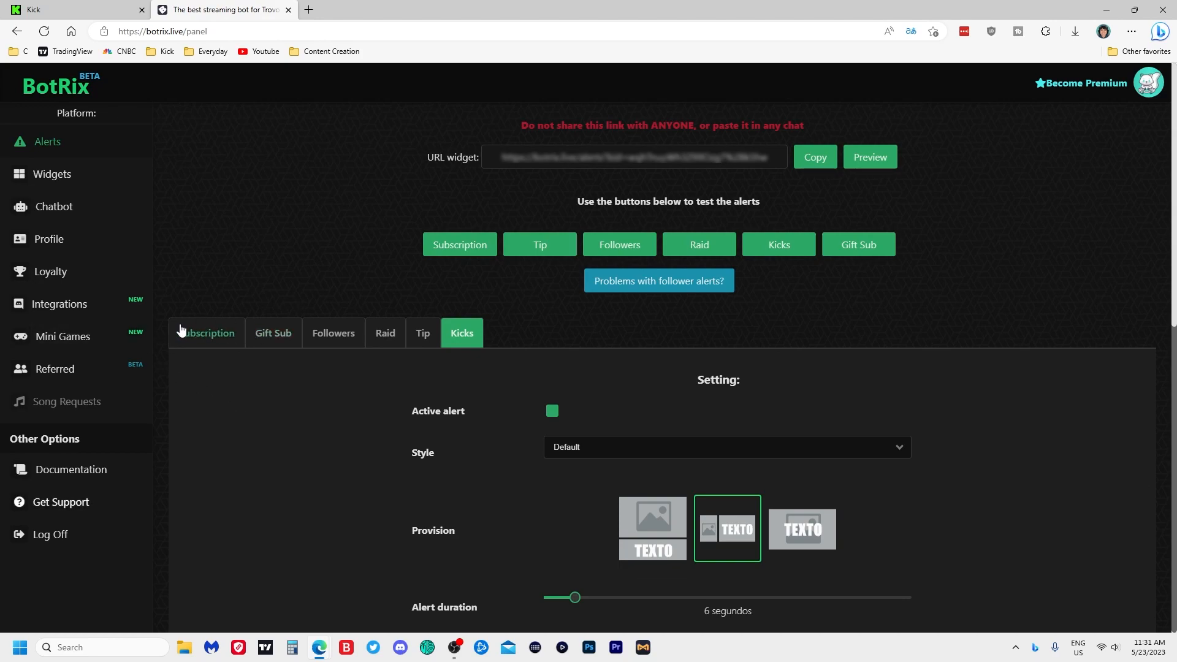
click(208, 333)
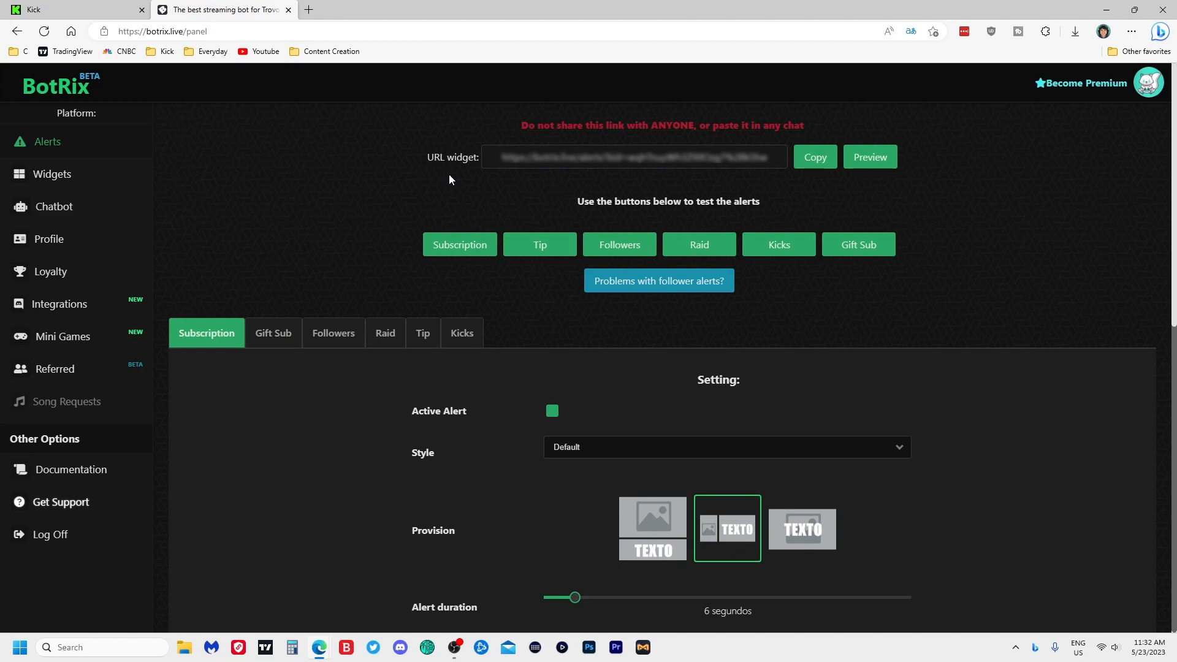
click(805, 167)
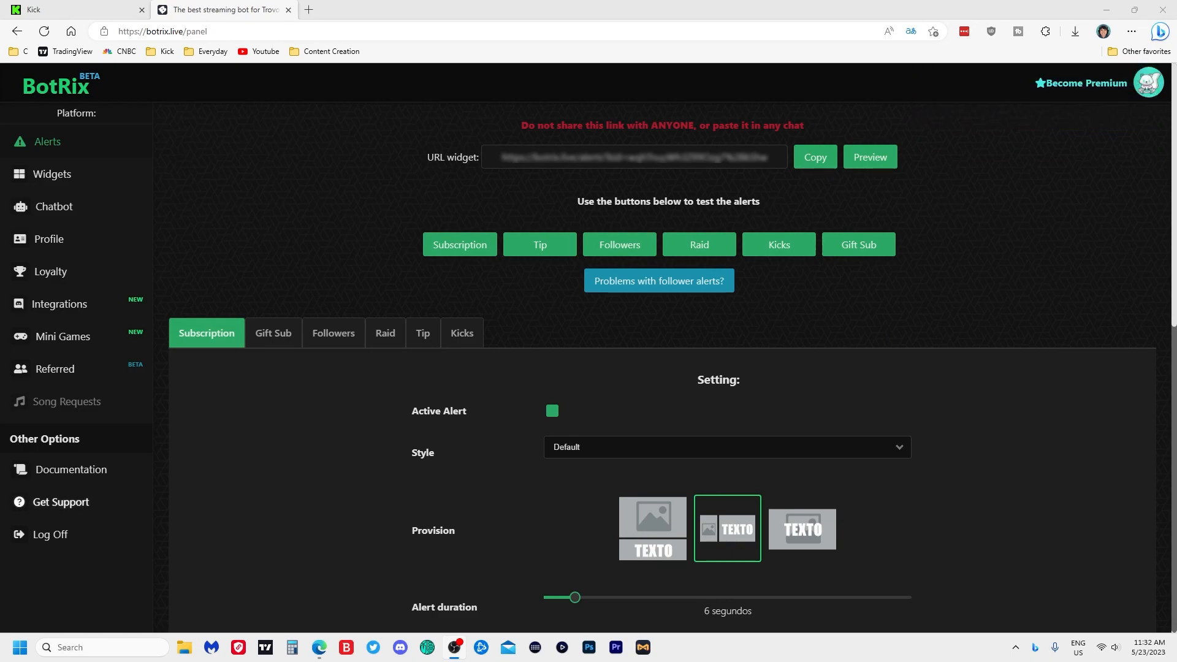
drag(1176, 98, 614, 19)
- In the maximized OBS window, add a Browser source named 'test'
double_click(644, 9)
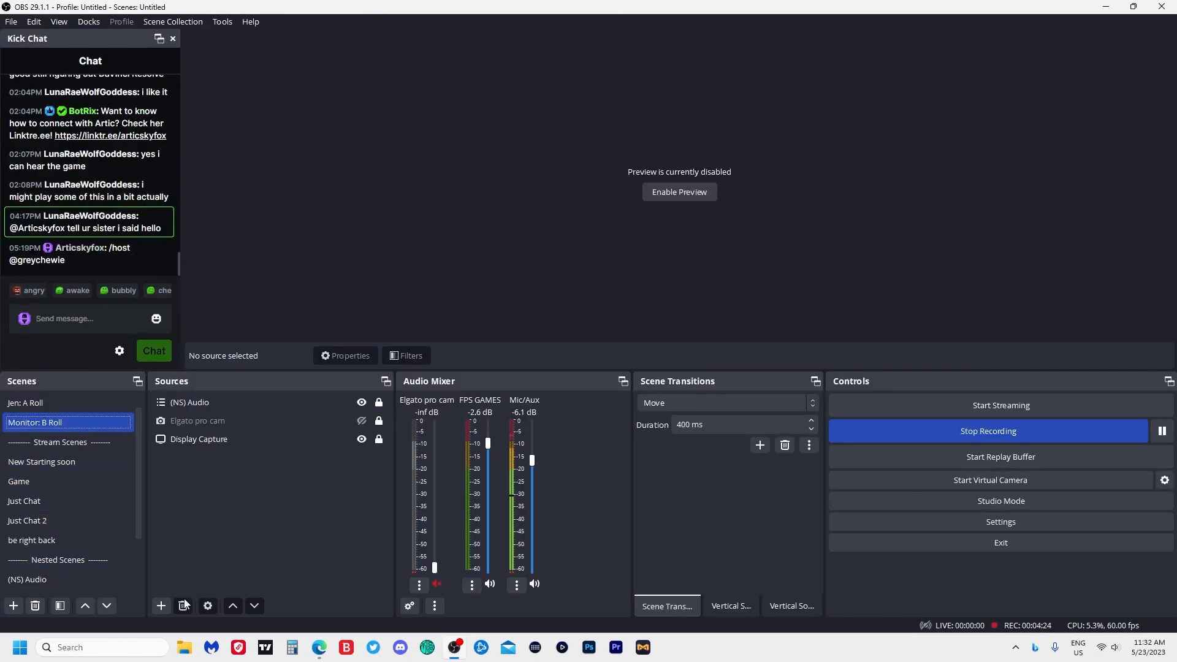
click(163, 606)
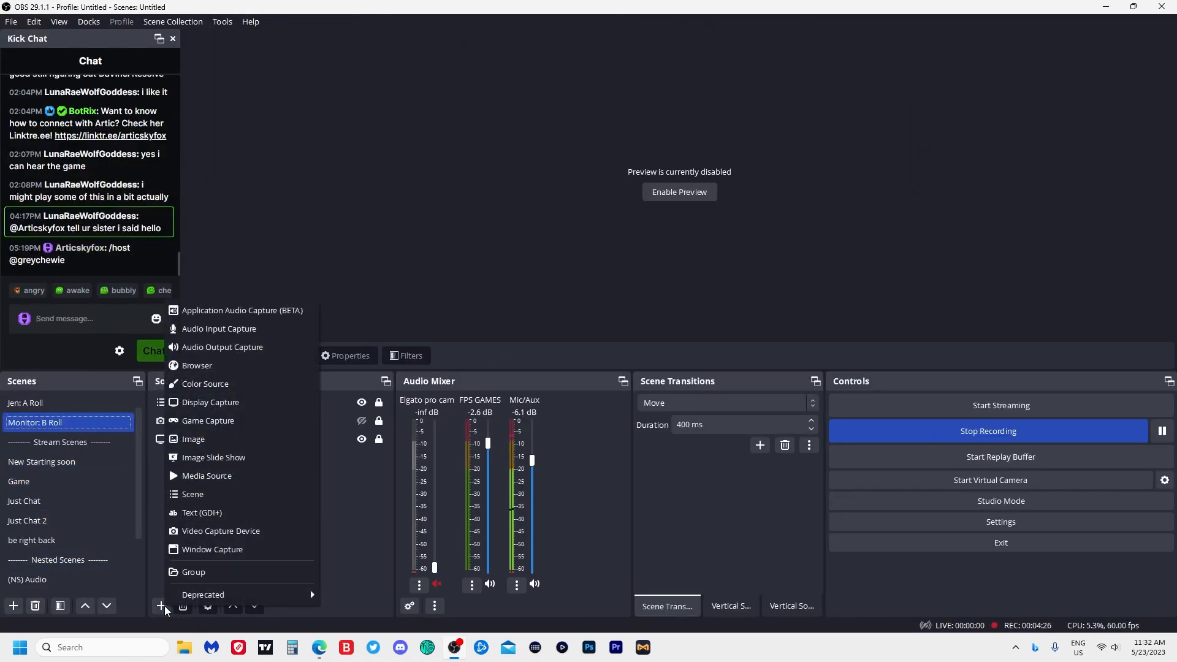
click(250, 366)
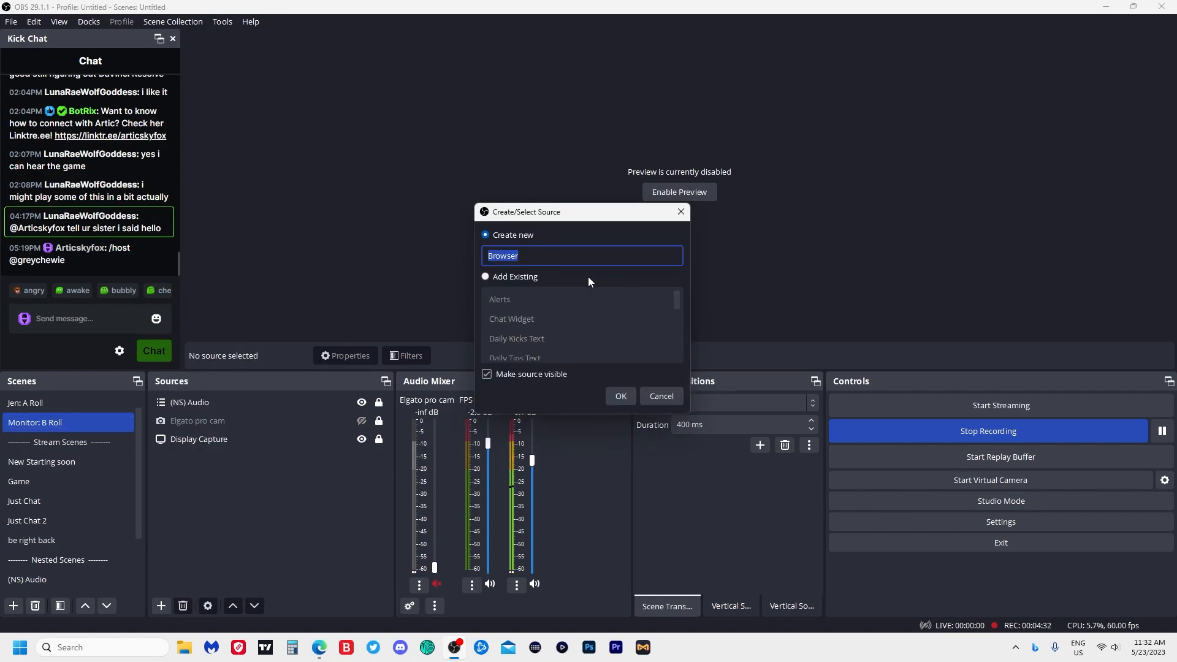
text(test)
- Replace the test source's URL with the BotRix widget link, then move (NS) Audio above it
click(623, 396)
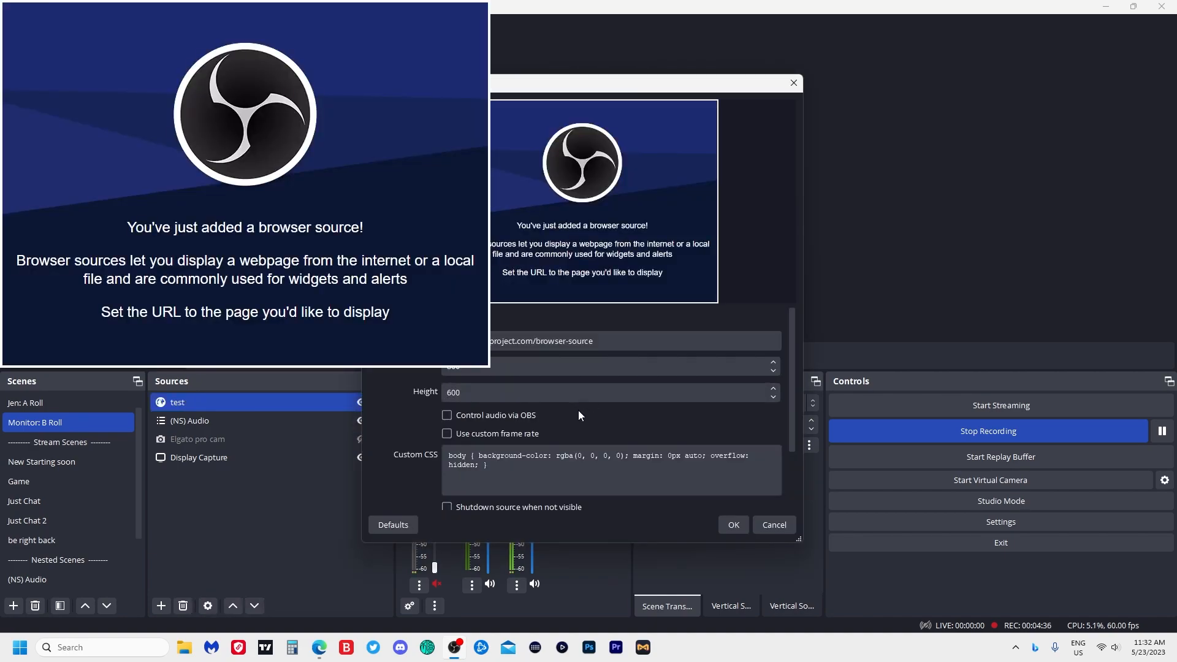
click(620, 340)
key(ctrl+a)
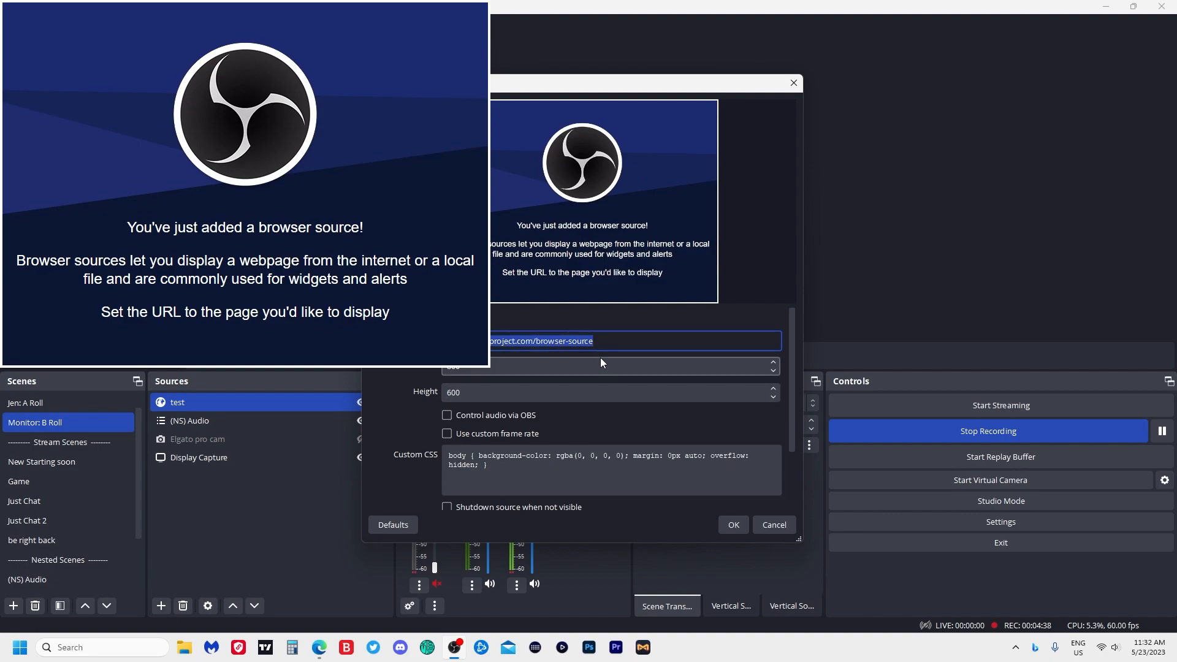
key(BackSpace)
key(ctrl+v)
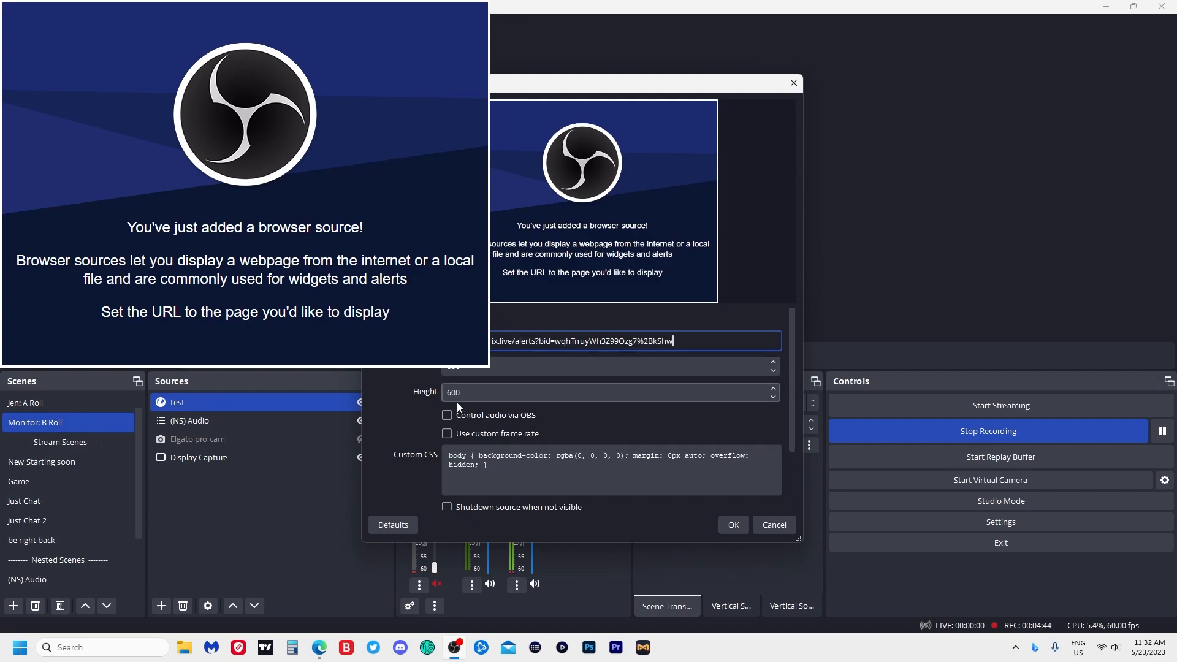
scroll(458, 407, down, 2)
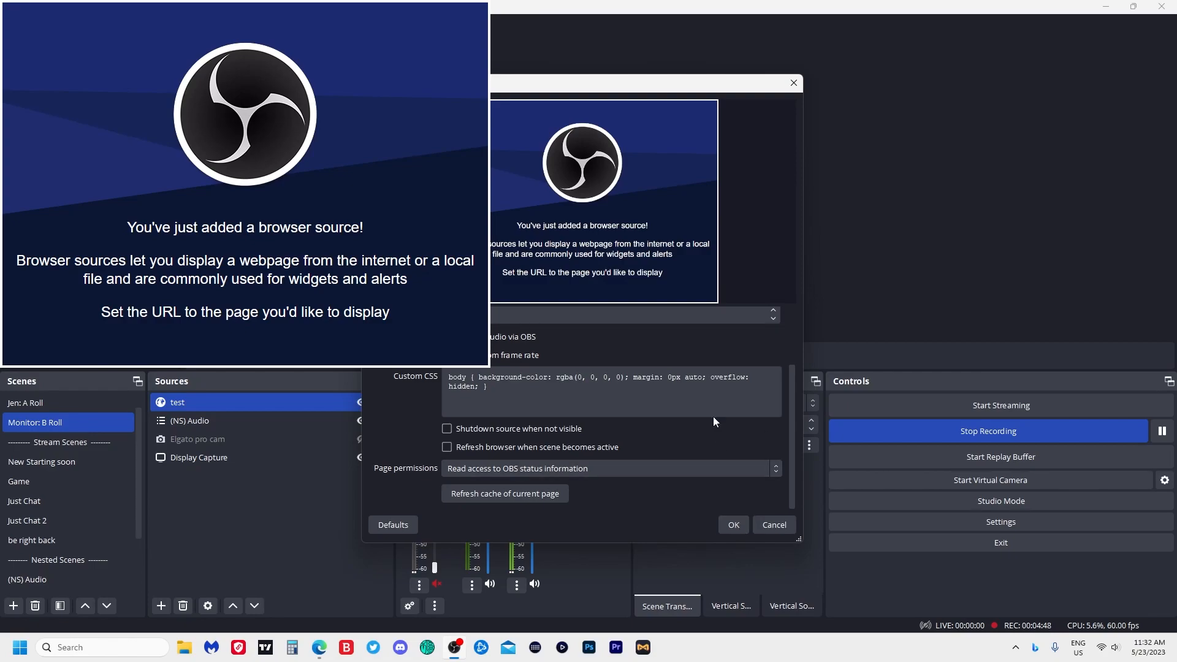
scroll(713, 419, up, 2)
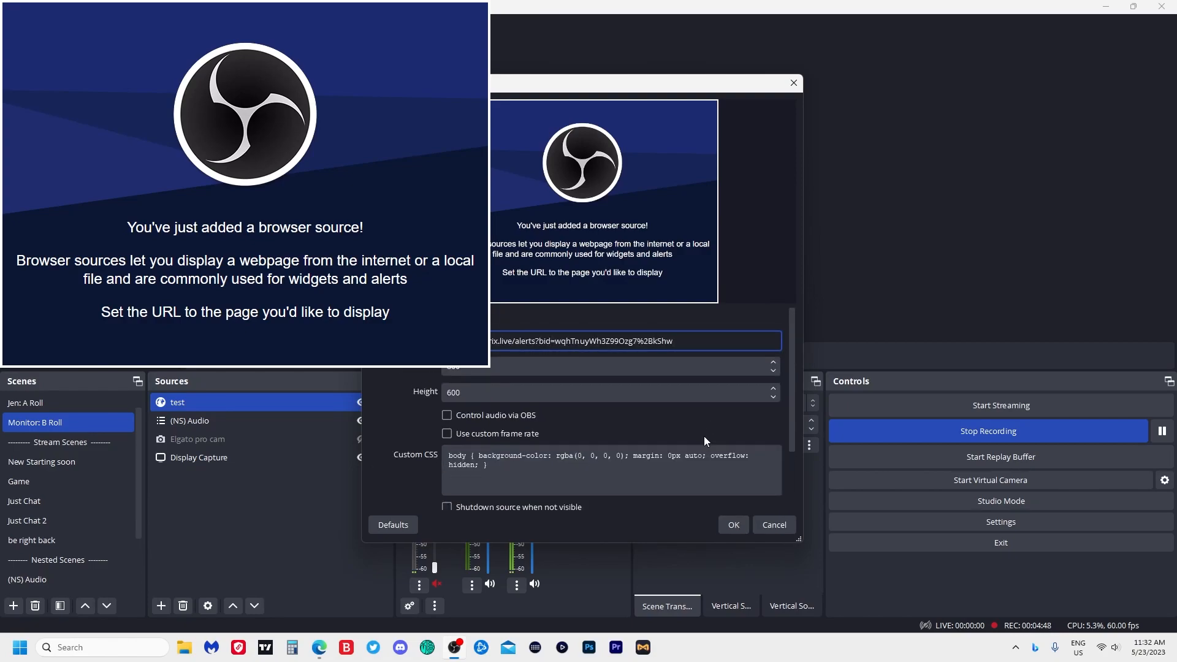
click(733, 525)
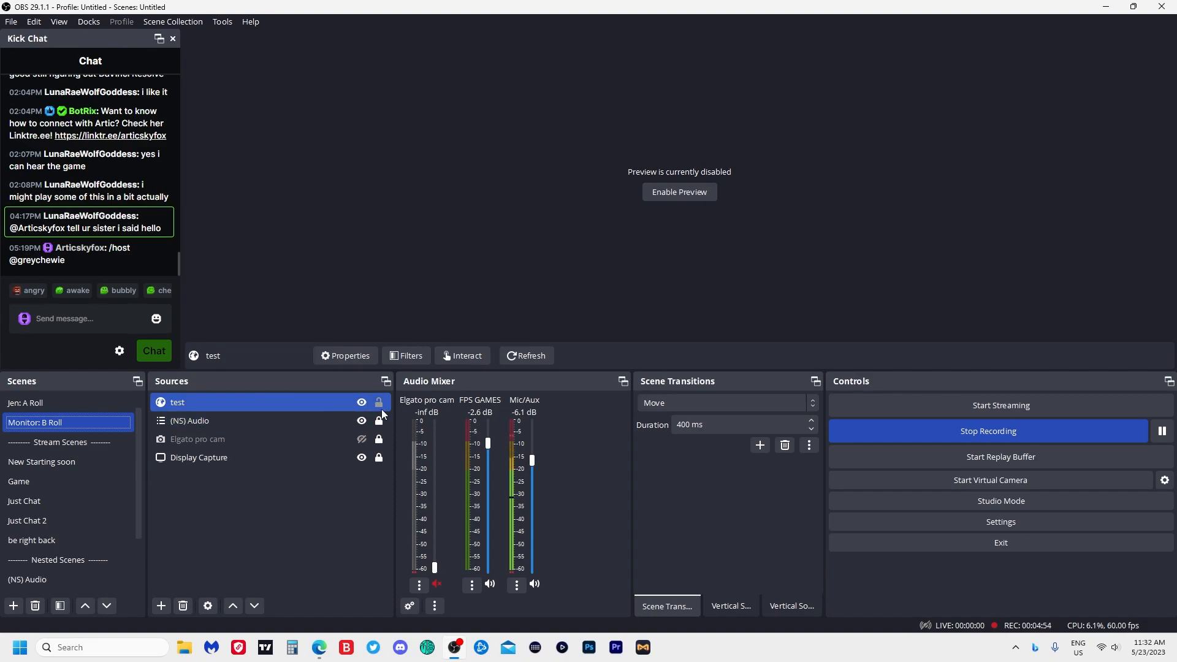
drag(374, 421, 257, 398)
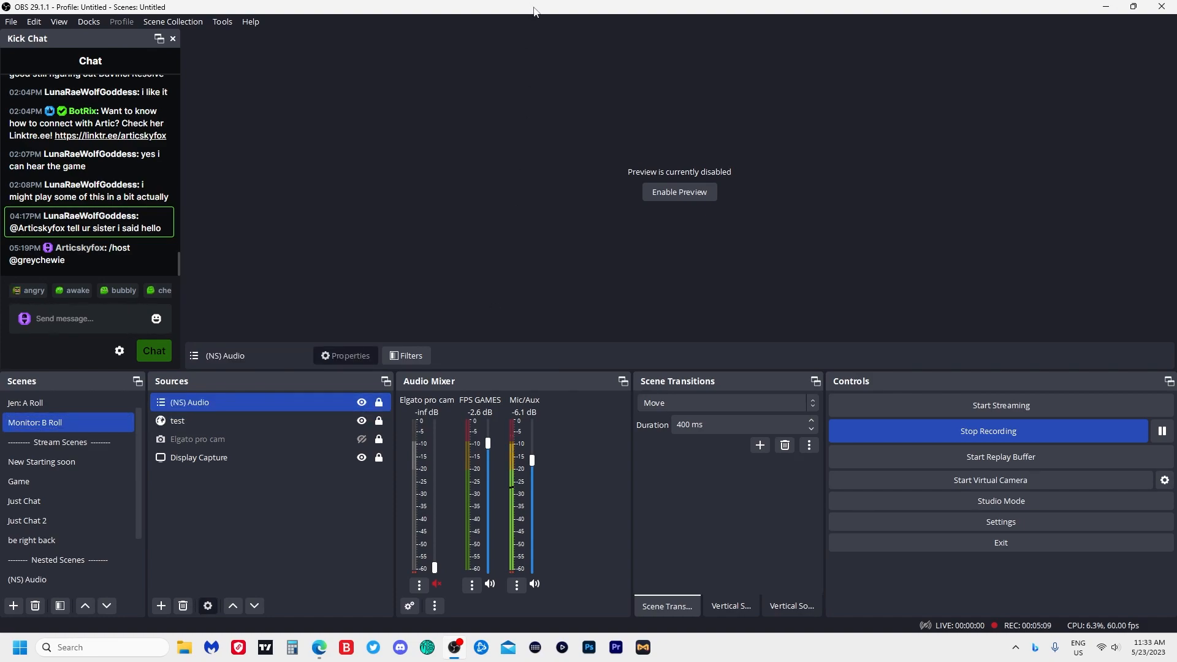
- Minimize OBS to return to the BotRix Alerts page in the browser
click(1106, 7)
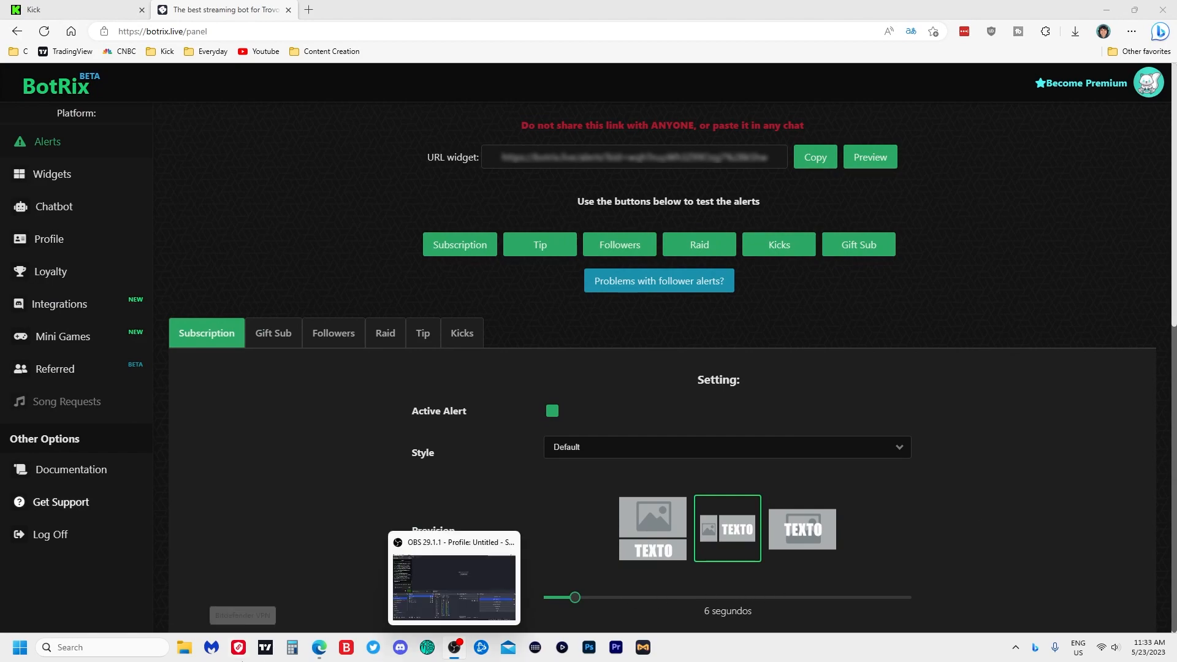